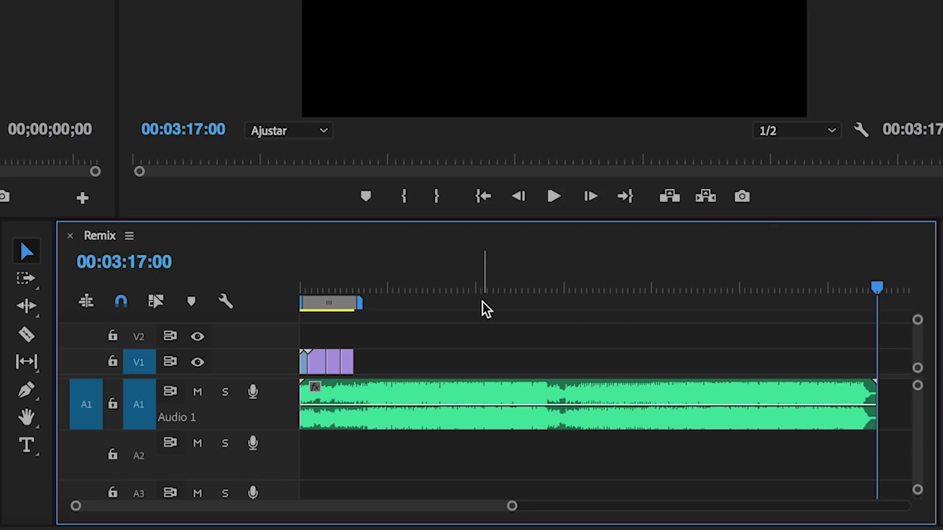
# Cut the music clip on Audio 1 at 00:00:18:15, where the video ends, and delete the remaining part
pyautogui.click(355, 289)
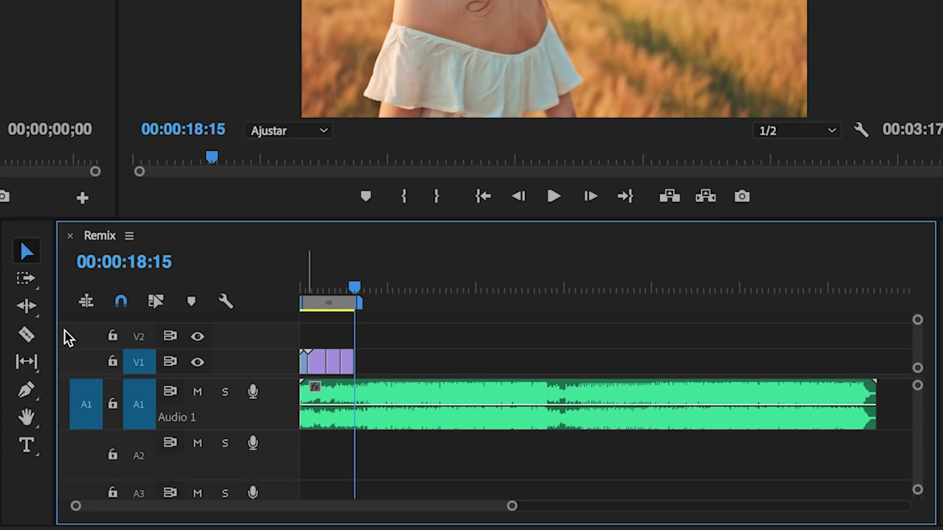
pyautogui.click(26, 338)
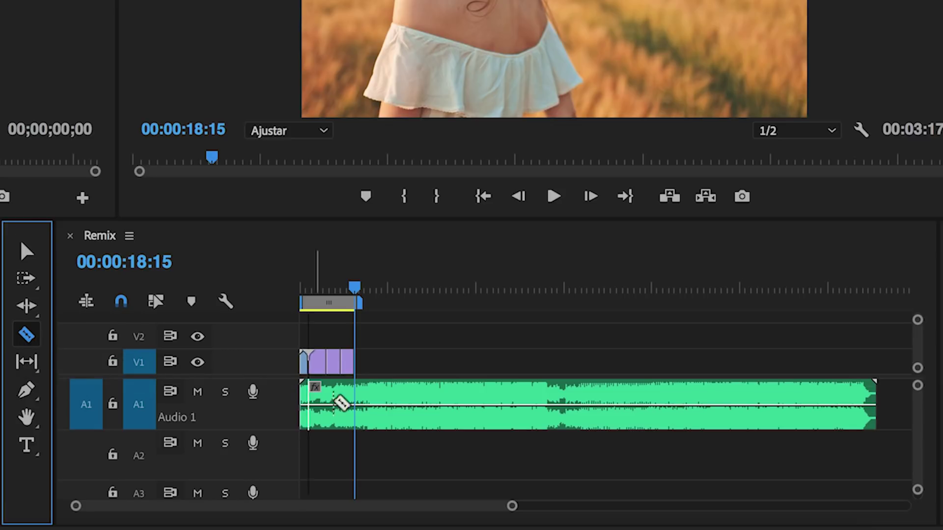
pyautogui.click(363, 415)
pyautogui.click(30, 251)
pyautogui.click(436, 398)
pyautogui.press('Delete')
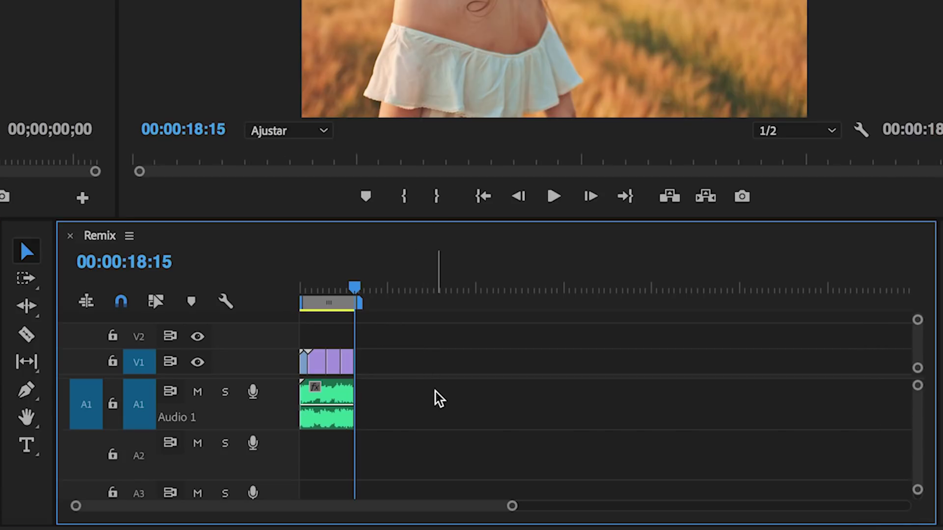
# Play back the shortened sequence from around its middle to check how the music ends
pyautogui.moveTo(512, 506); pyautogui.dragTo(368, 513)
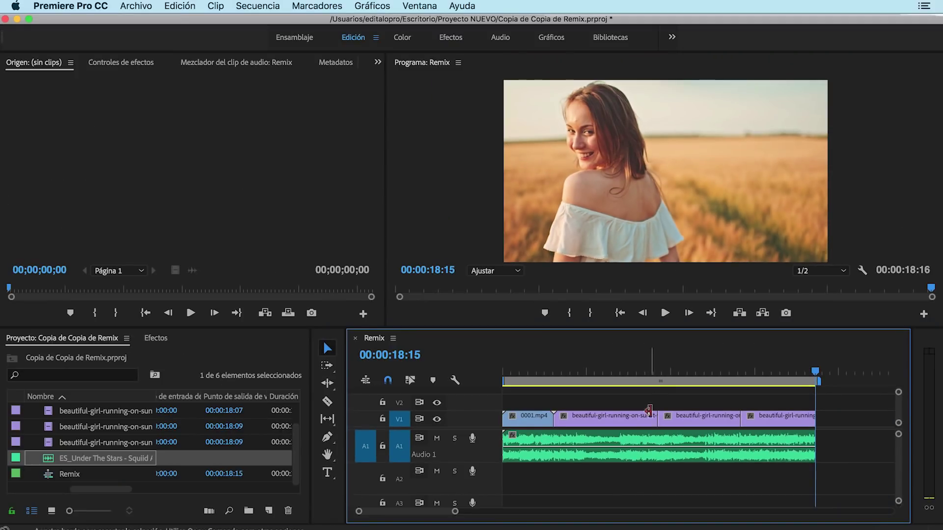
pyautogui.click(658, 370)
pyautogui.click(666, 314)
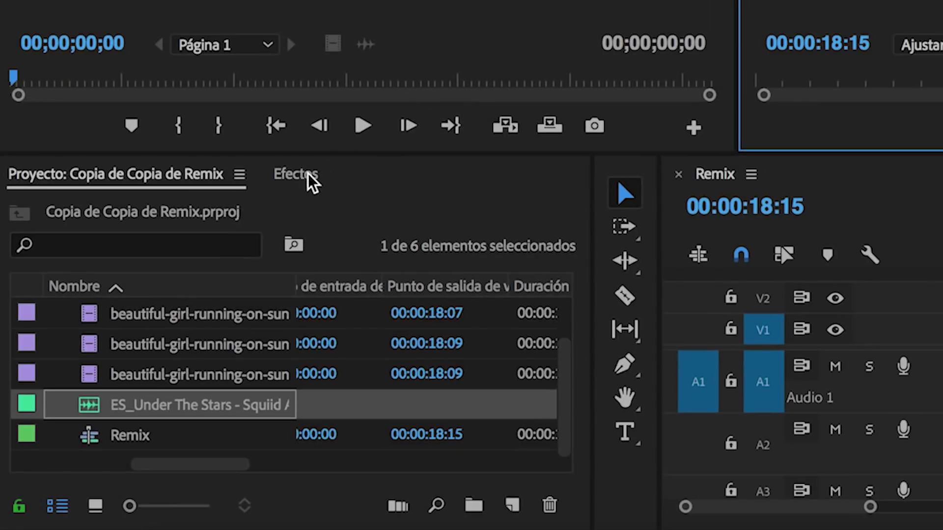
# Apply the Fundido exponencial audio transition to the end of the shortened music clip
pyautogui.click(154, 339)
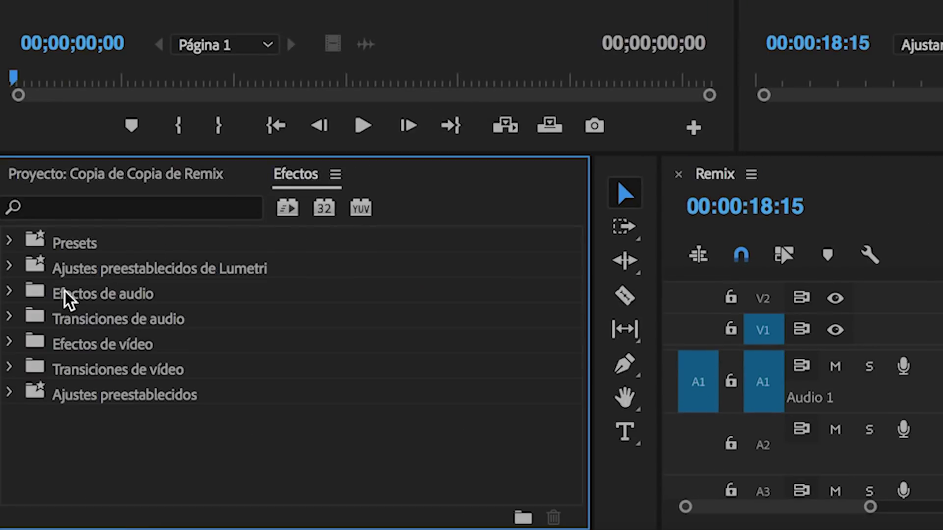
pyautogui.click(10, 317)
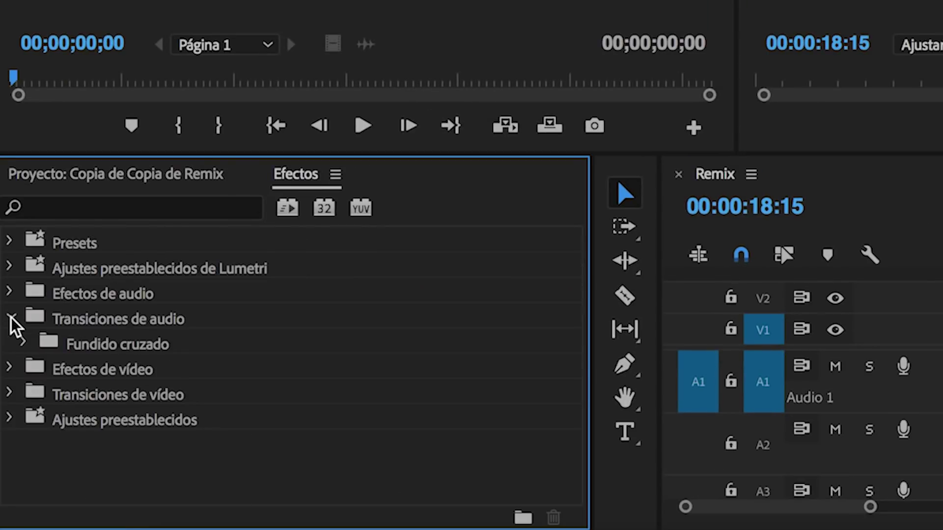
pyautogui.click(24, 343)
pyautogui.click(148, 373)
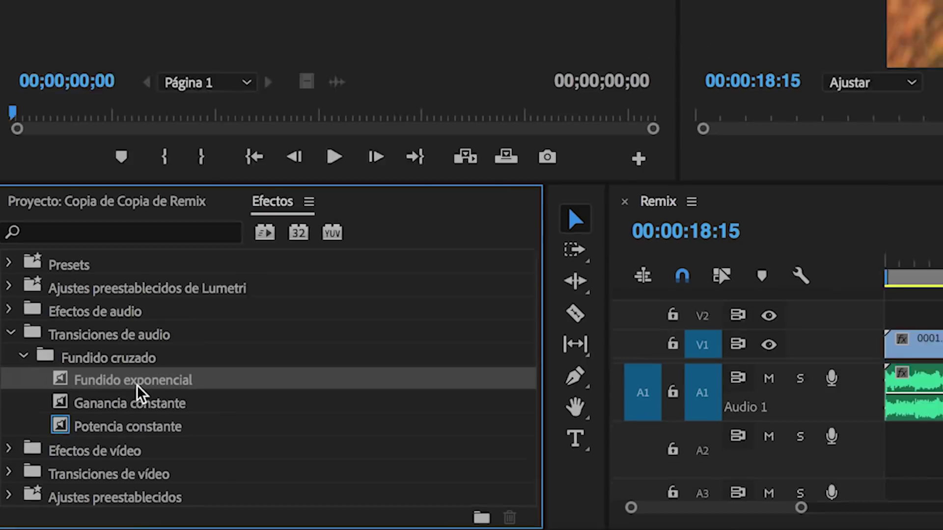
pyautogui.moveTo(148, 380); pyautogui.dragTo(815, 440)
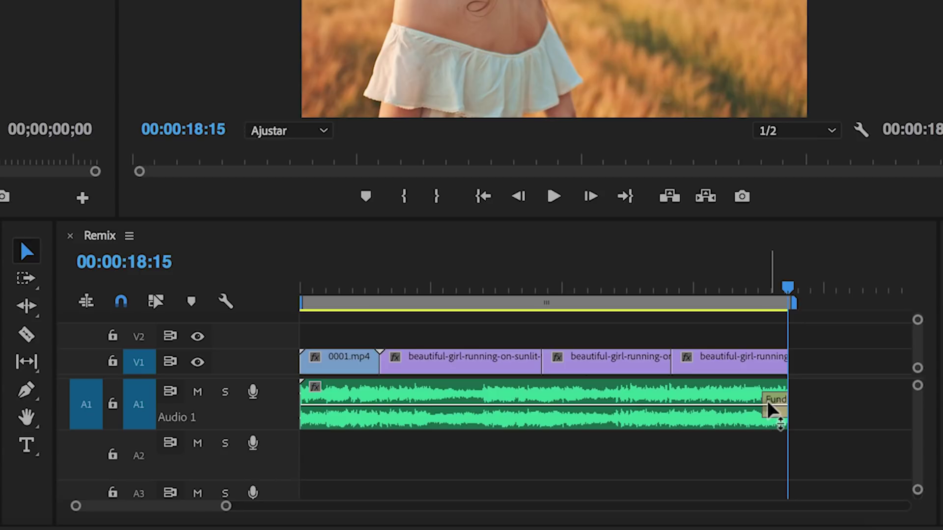
# Lengthen the exponential fade at the end of the music clip and play back the ending
pyautogui.moveTo(766, 396); pyautogui.dragTo(681, 396)
pyautogui.moveTo(787, 291); pyautogui.dragTo(572, 315)
pyautogui.moveTo(677, 394); pyautogui.dragTo(659, 395)
pyautogui.press('space')
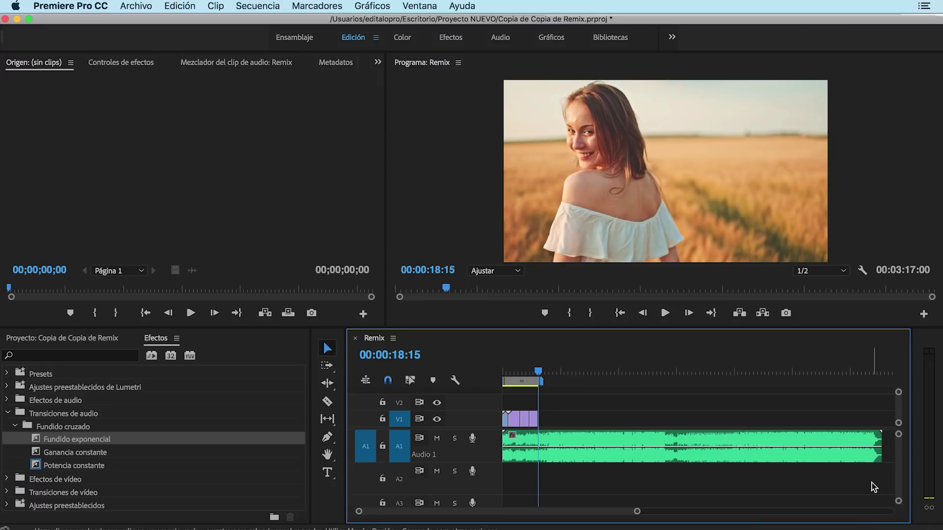
# Trim the start of the full-length music so that its natural ending lines up with the end of the video at 00:00:18:15
pyautogui.moveTo(504, 444)
pyautogui.mouseDown()
pyautogui.moveTo(864, 447)
pyautogui.moveTo(515, 452)
pyautogui.mouseUp()
pyautogui.moveTo(638, 511); pyautogui.dragTo(452, 511)
pyautogui.click(574, 479)
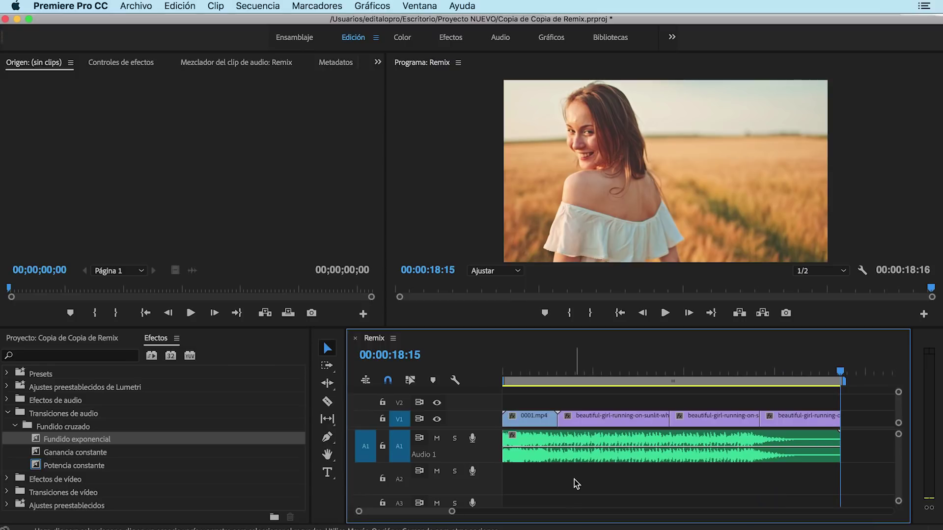
# Add a Fundido exponencial transition to the start of the music clip, lengthen it, and play the sequence from the beginning
pyautogui.moveTo(41, 438); pyautogui.dragTo(511, 448)
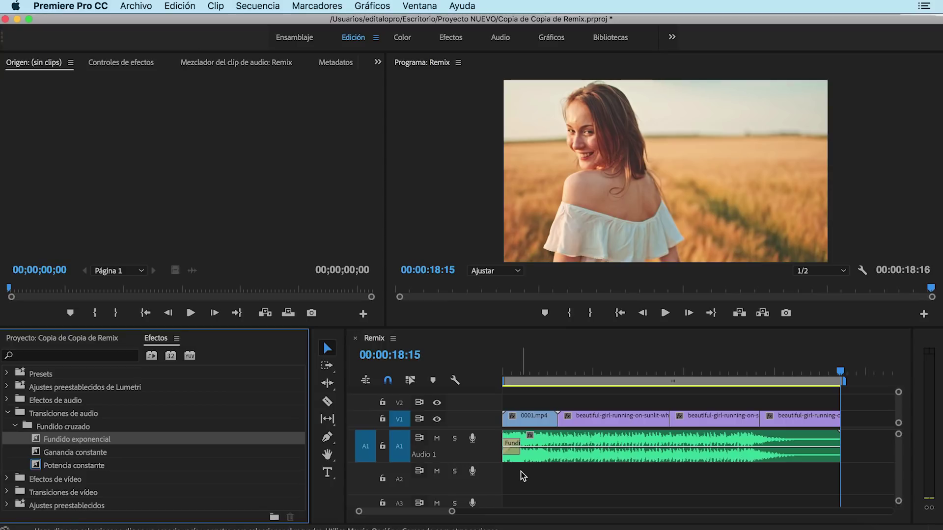
pyautogui.moveTo(519, 452); pyautogui.dragTo(563, 457)
pyautogui.moveTo(841, 372); pyautogui.dragTo(817, 372)
pyautogui.press('Home')
pyautogui.click(664, 313)
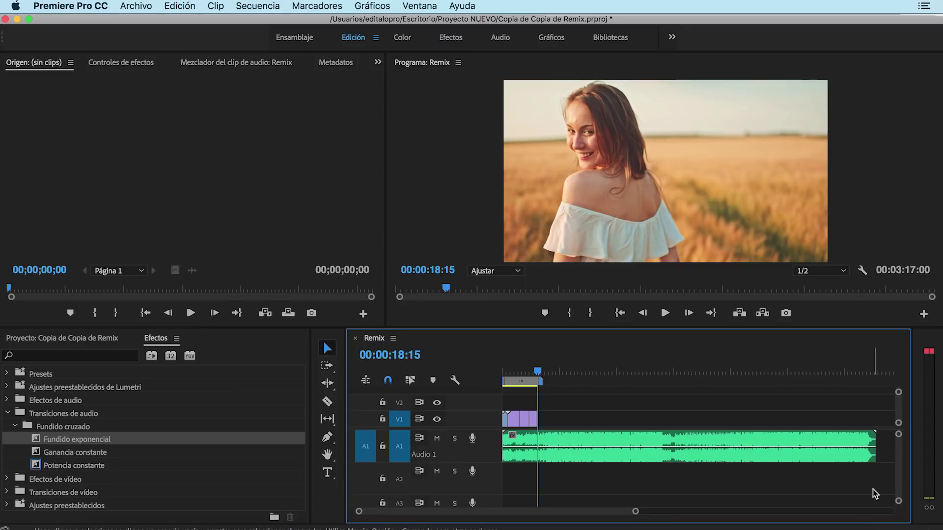
# Send the full-length music clip to Adobe Audition for editing and move the playhead to the end of its waveform
pyautogui.click(877, 372)
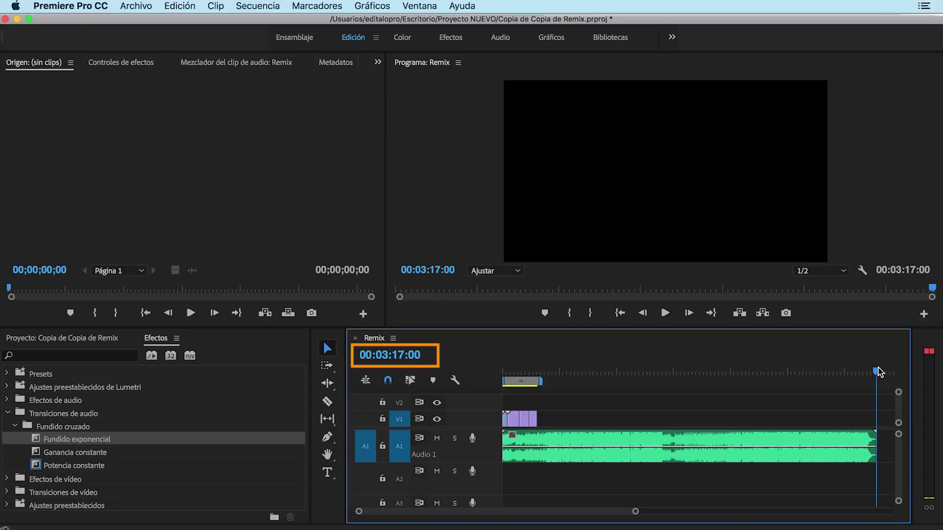
pyautogui.click(537, 356)
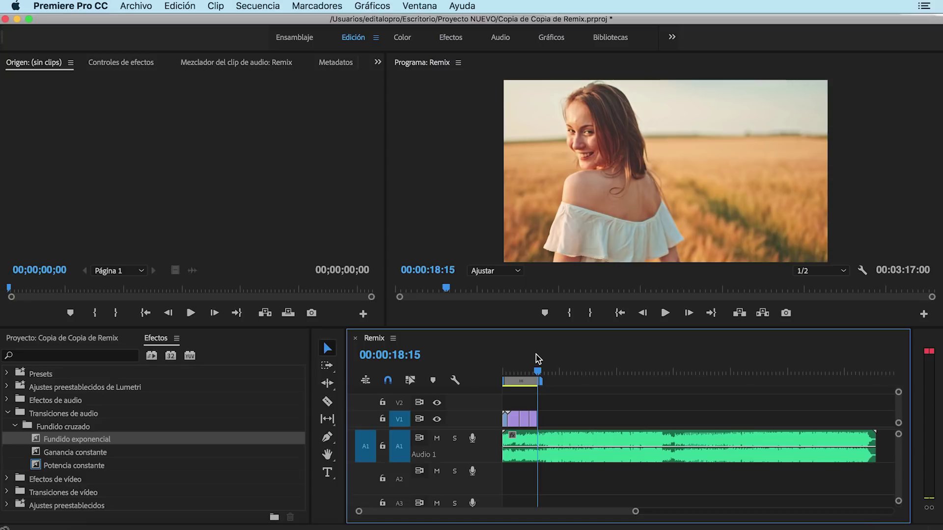
pyautogui.rightClick(597, 444)
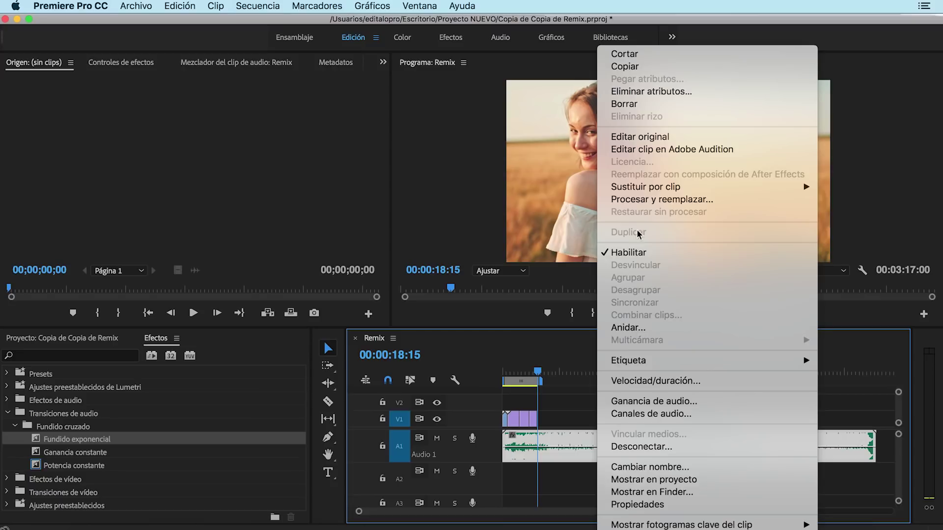
pyautogui.click(638, 149)
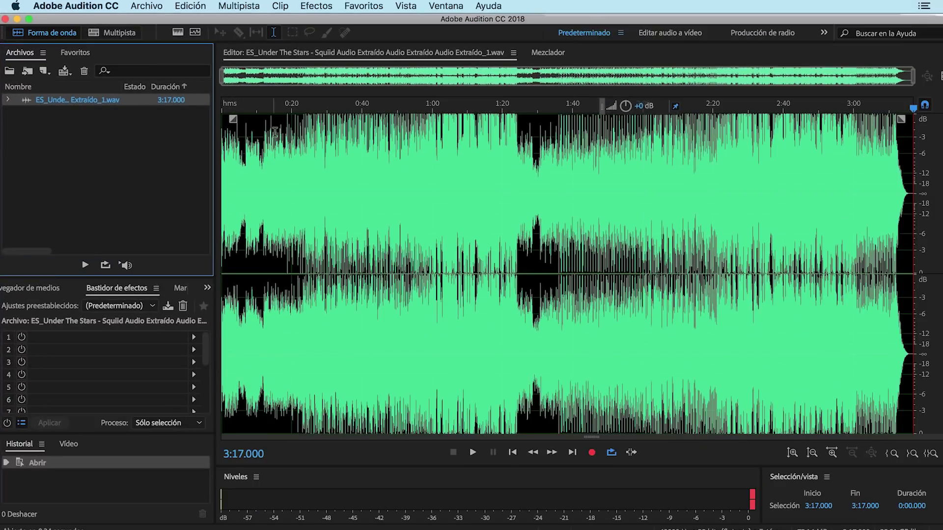
pyautogui.click(426, 186)
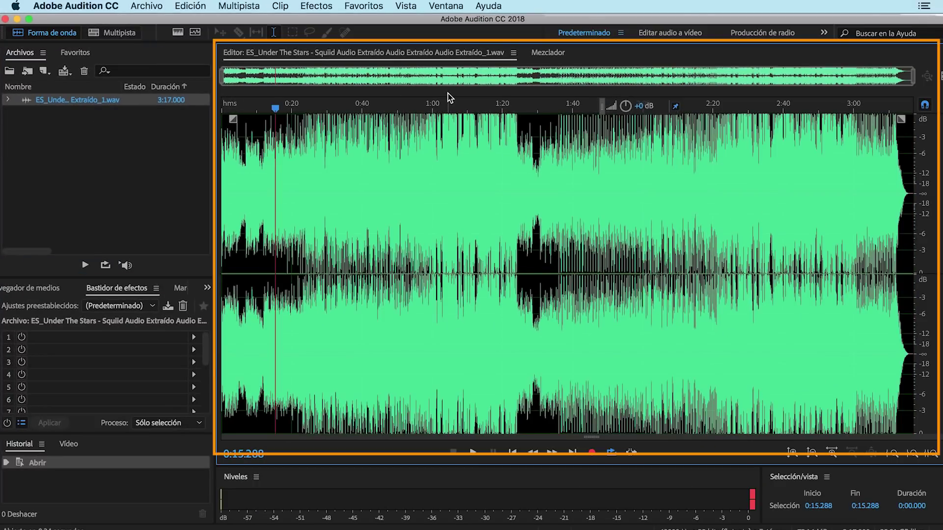
pyautogui.moveTo(276, 108); pyautogui.dragTo(902, 118)
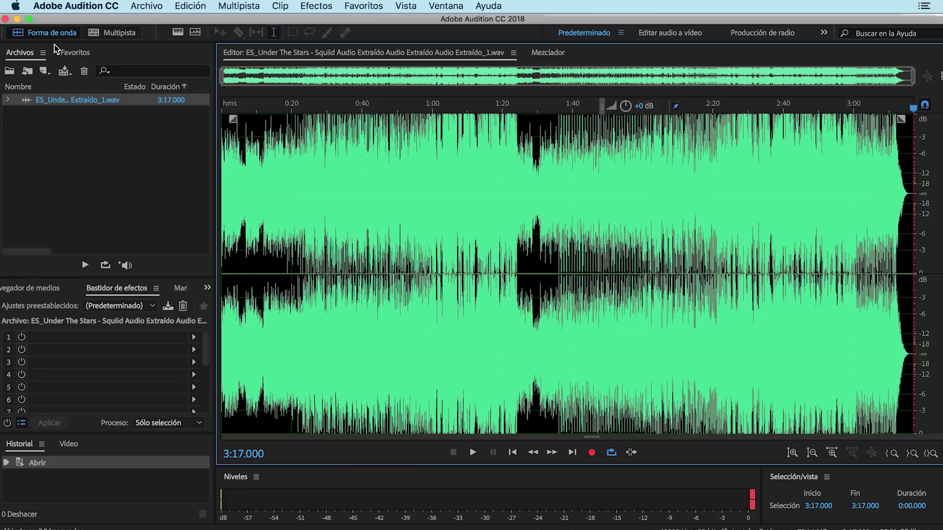
# Insert the music file into a new multitrack session named "Debajo de las estrellas RECORTADO"
pyautogui.rightClick(63, 101)
pyautogui.moveTo(84, 136)
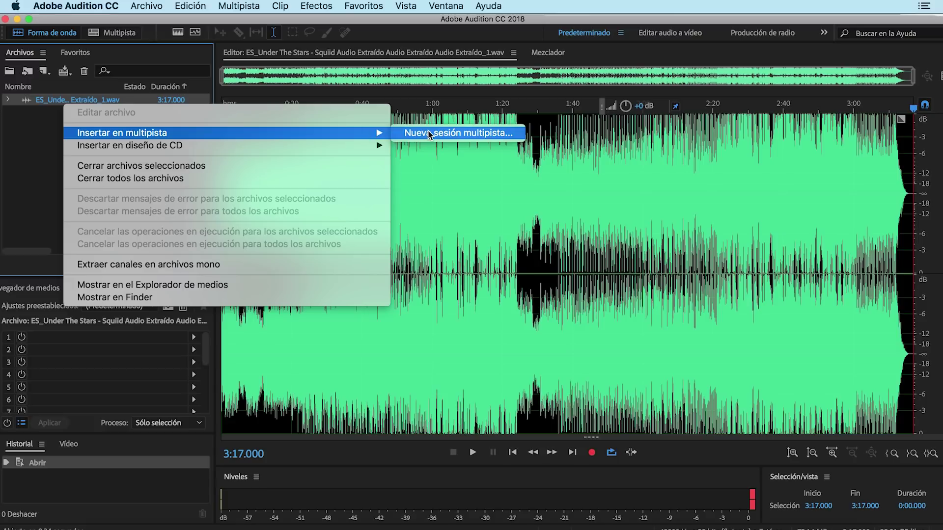
pyautogui.click(454, 140)
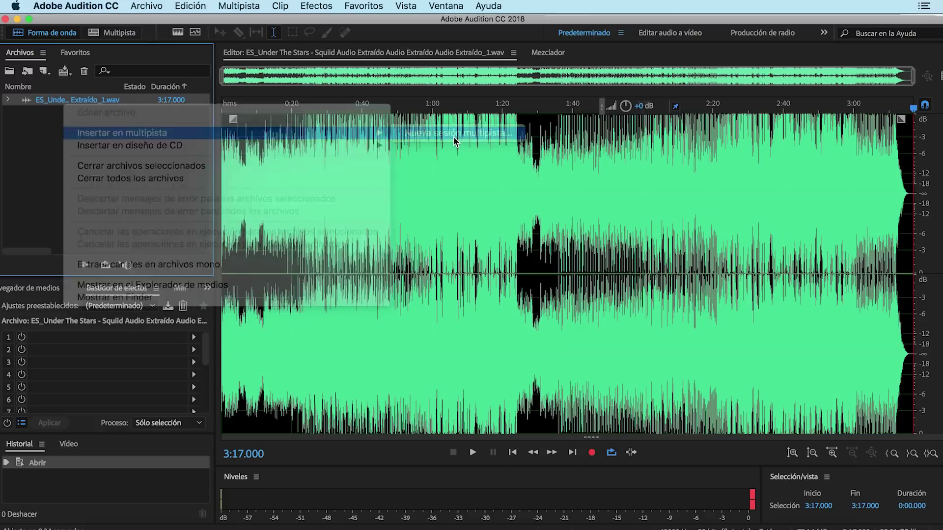
pyautogui.press('BackSpace')
pyautogui.write('Debajo de las estrellas RECORTADO')
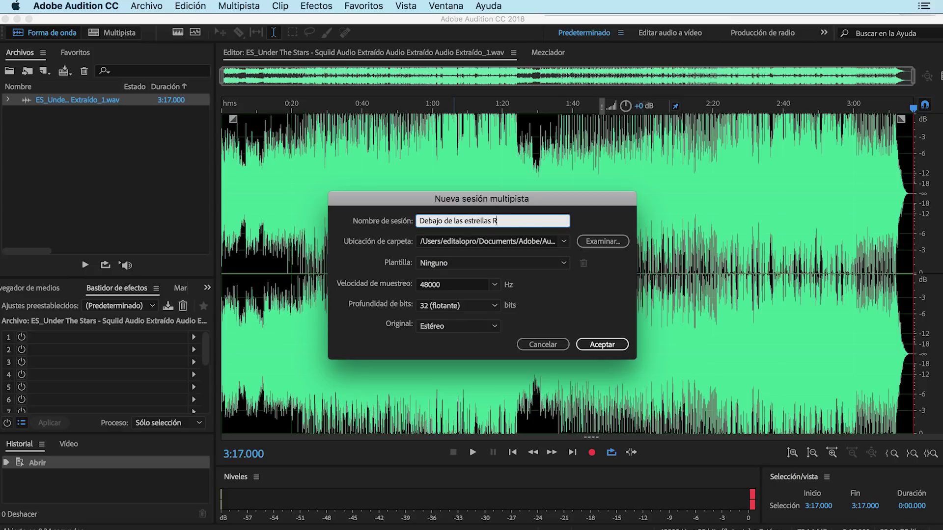
pyautogui.click(603, 345)
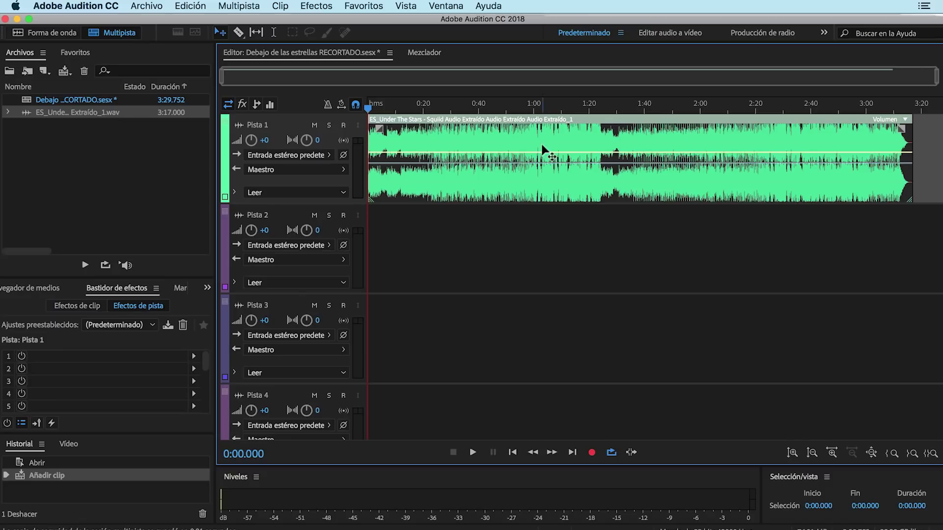
# Display the Essential Sound settings (Sonido esencial) and assign the Música audio type to the clip on Pista 1
pyautogui.click(444, 7)
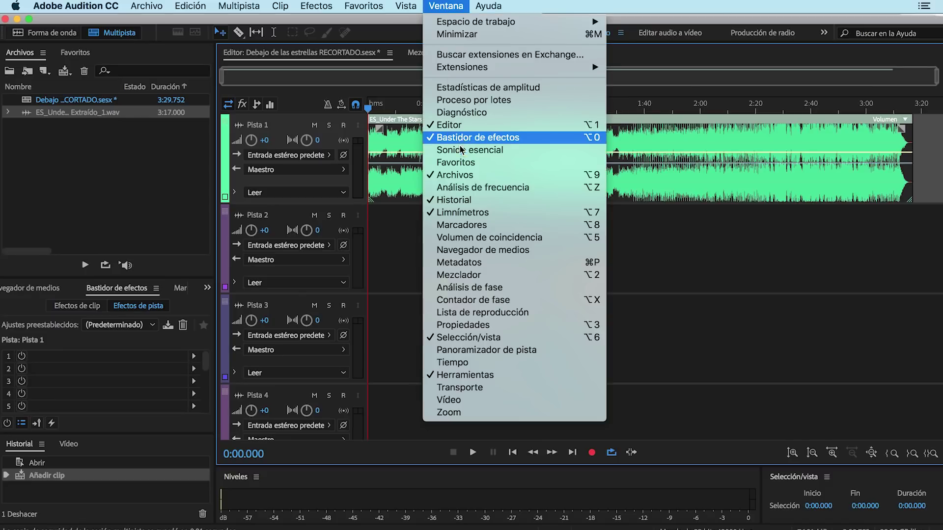
pyautogui.click(477, 152)
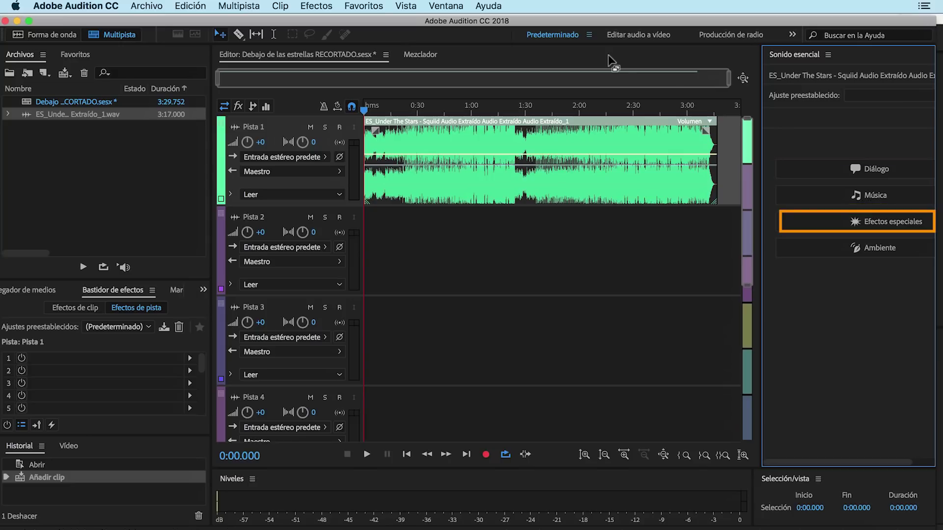
pyautogui.click(615, 188)
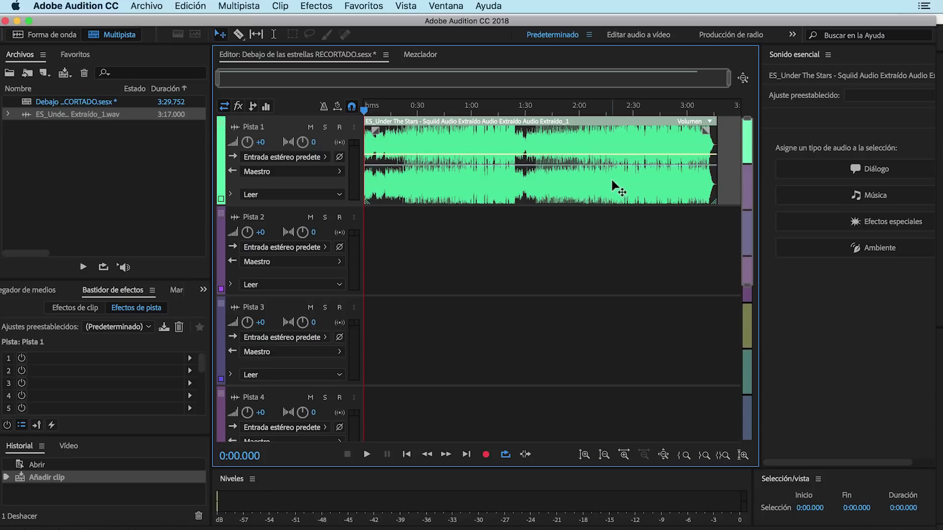
pyautogui.click(857, 199)
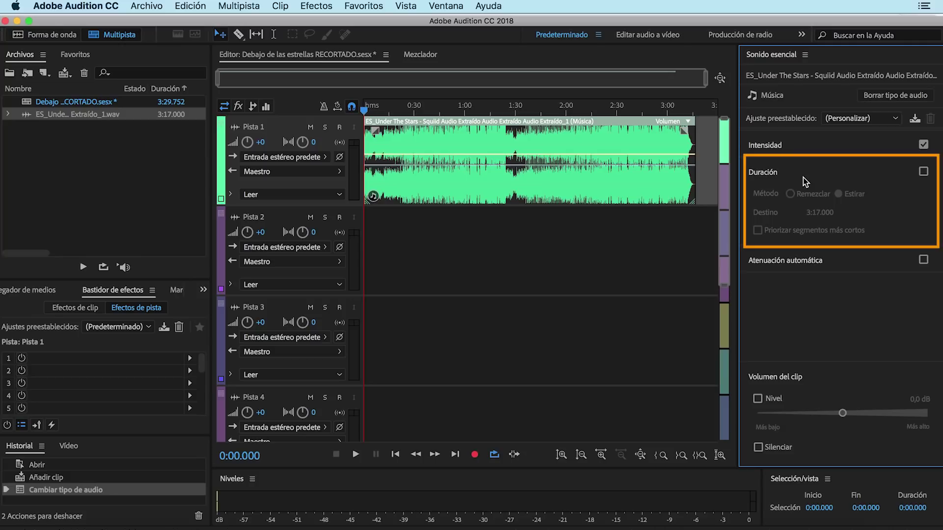
# Enable Duración for the music clip, choose the Remezclar method, and set the target duration to 0:18.150
pyautogui.click(923, 172)
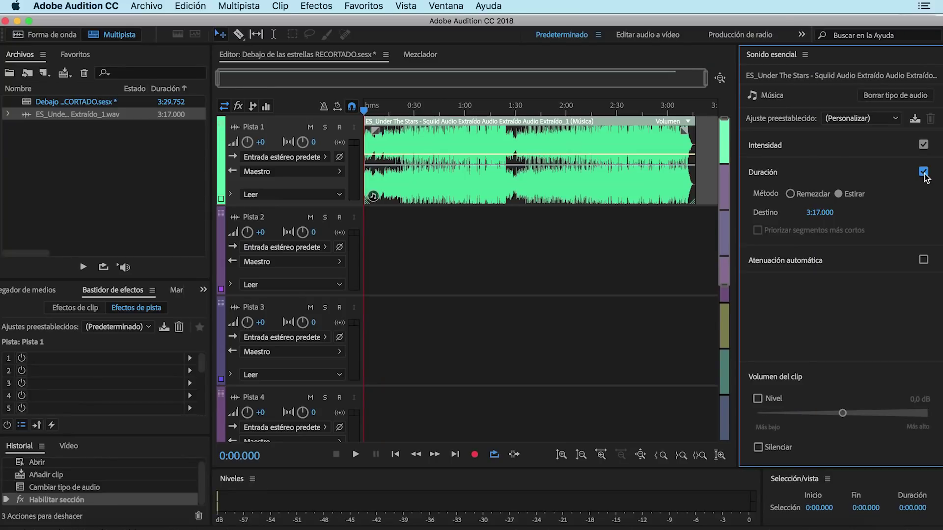
pyautogui.click(789, 193)
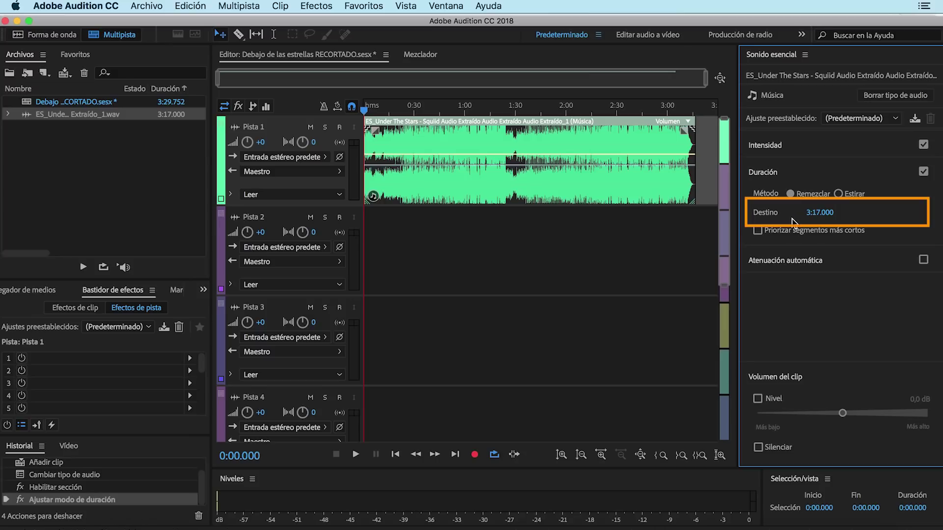
pyautogui.click(818, 211)
pyautogui.write('00:18.15')
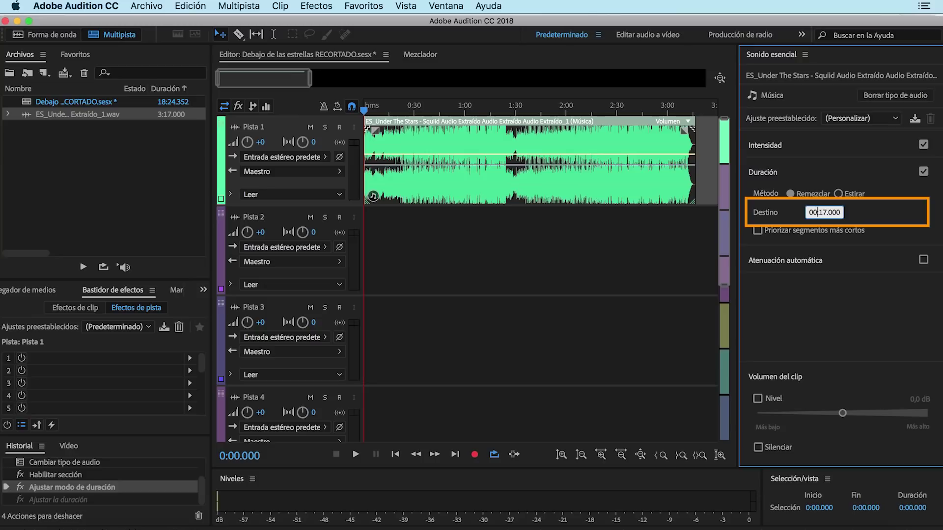
pyautogui.press('Return')
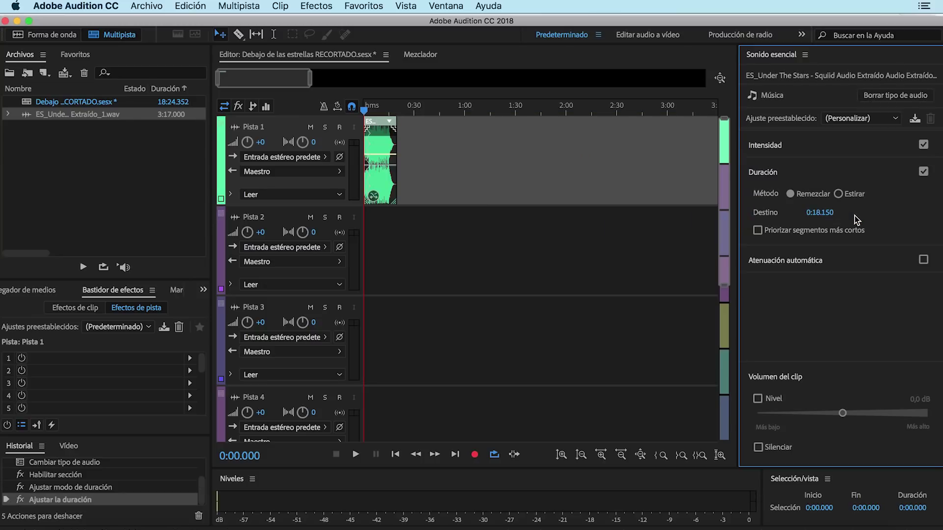
# Enlarge the remixed clip and the height of Pista 1 to examine the waveform and its splice point
pyautogui.click(381, 176)
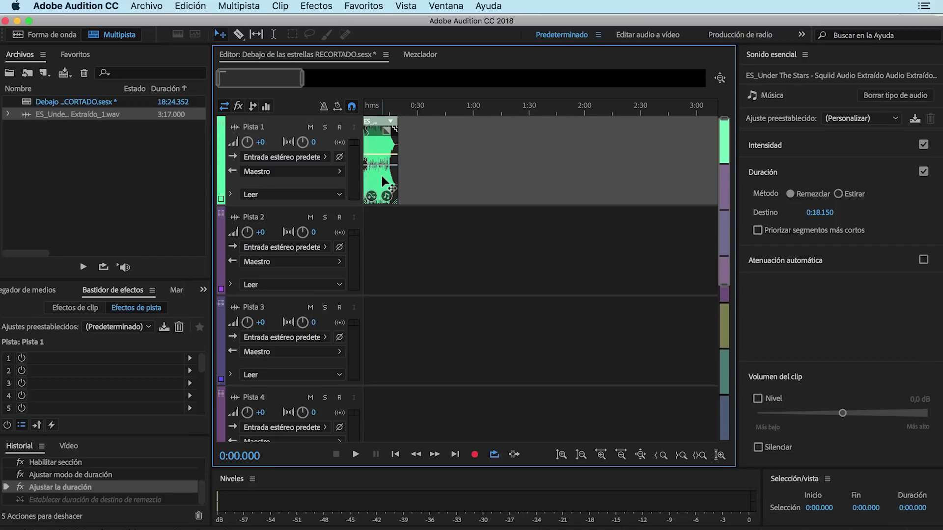
pyautogui.scroll(8, 382, 175)
pyautogui.moveTo(397, 206); pyautogui.dragTo(397, 298)
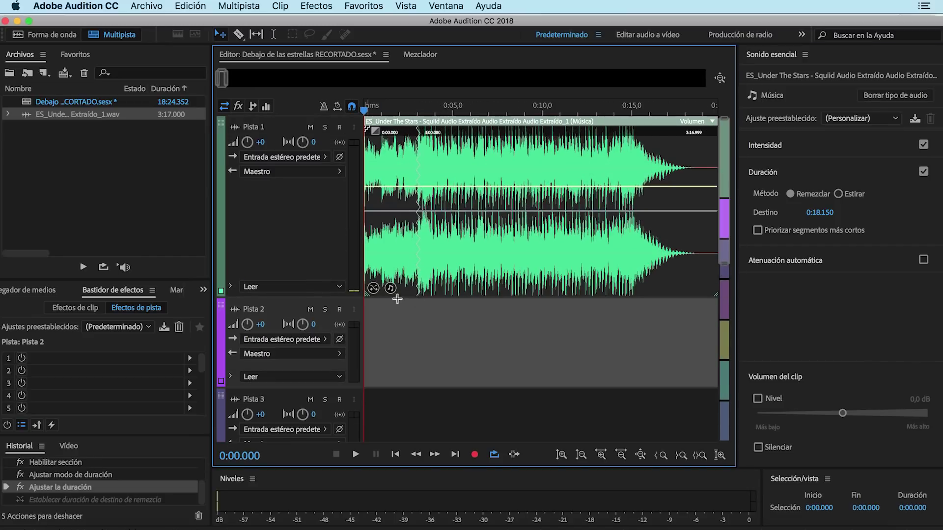
pyautogui.click(448, 316)
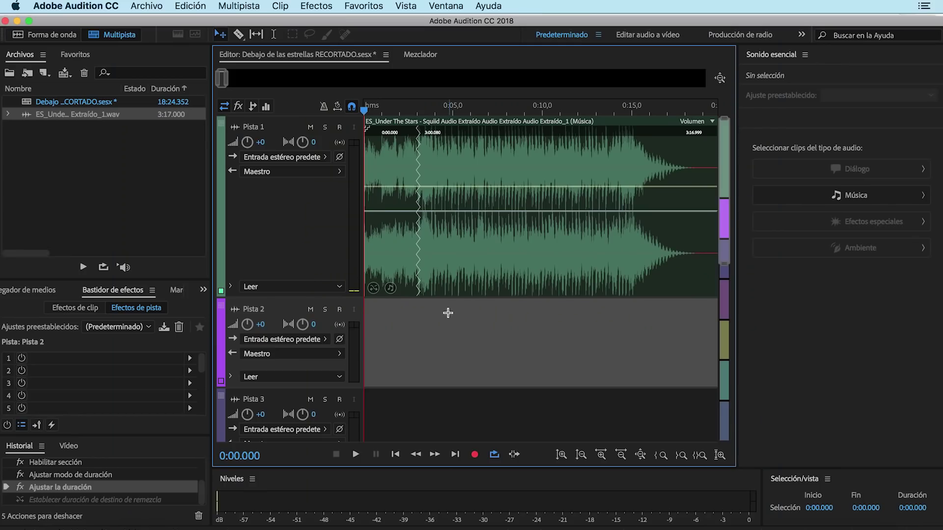
pyautogui.click(236, 447)
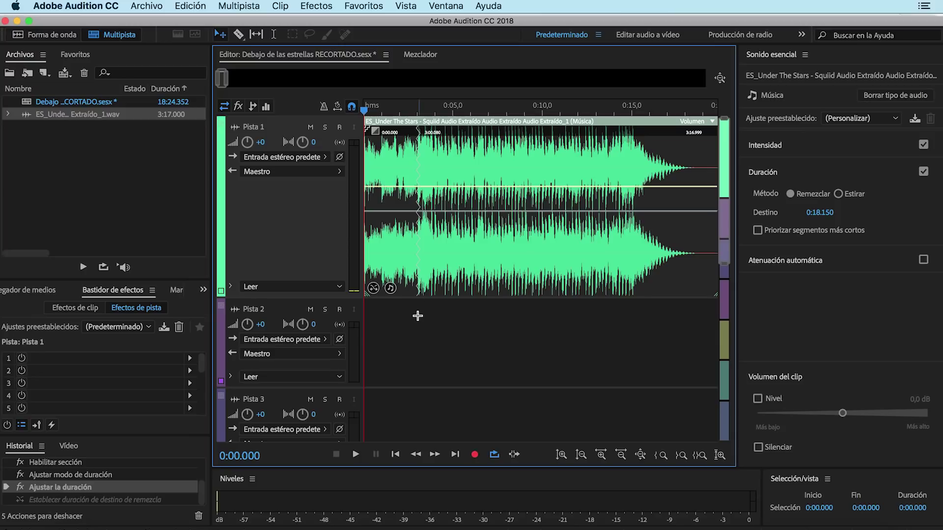
# Play the remixed clip from the start to hear the transition at its splice point
pyautogui.click(356, 455)
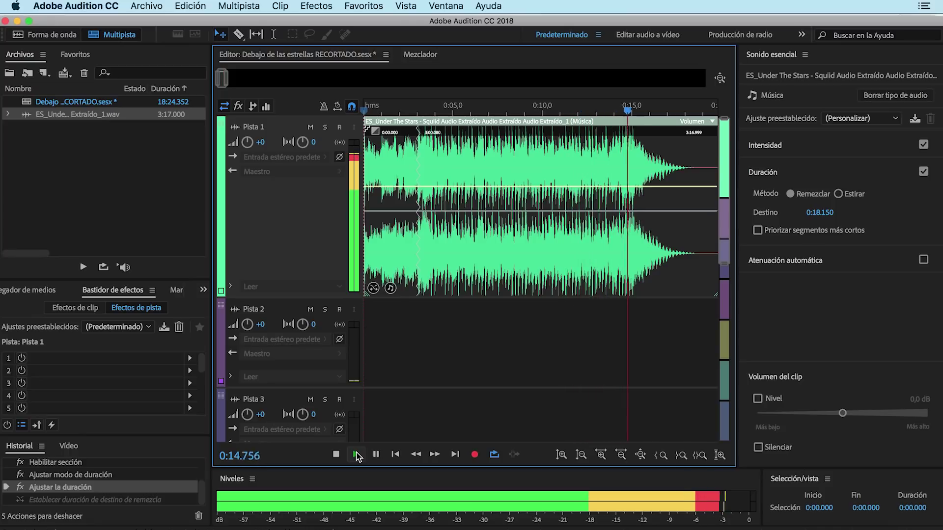
pyautogui.press('space')
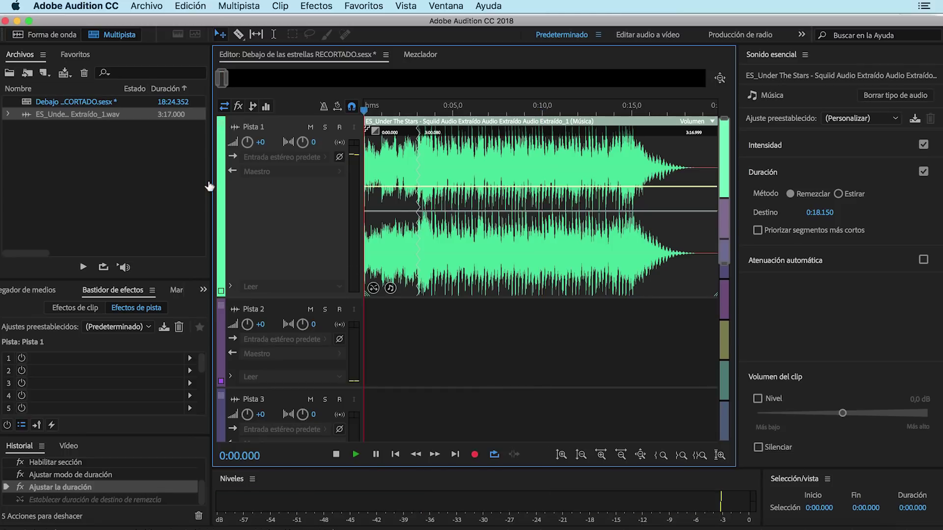
pyautogui.click(366, 133)
pyautogui.press('space')
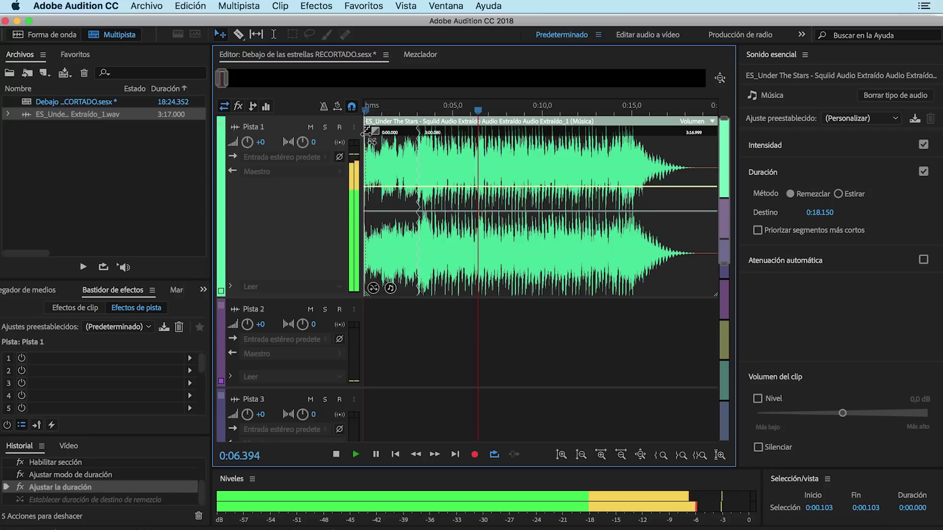
pyautogui.press('space')
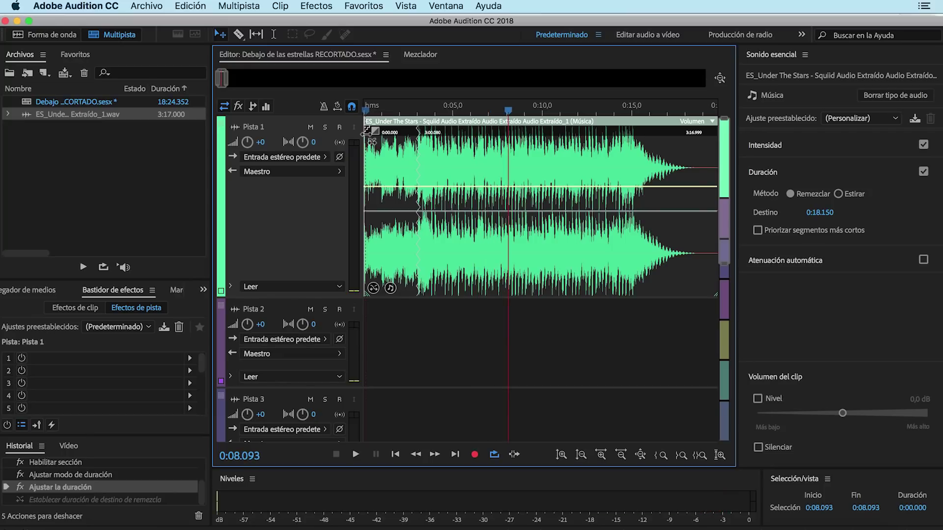
# Set the music clip's remix target duration to 0:40.000 and deselect the clip
pyautogui.click(818, 212)
pyautogui.write('40')
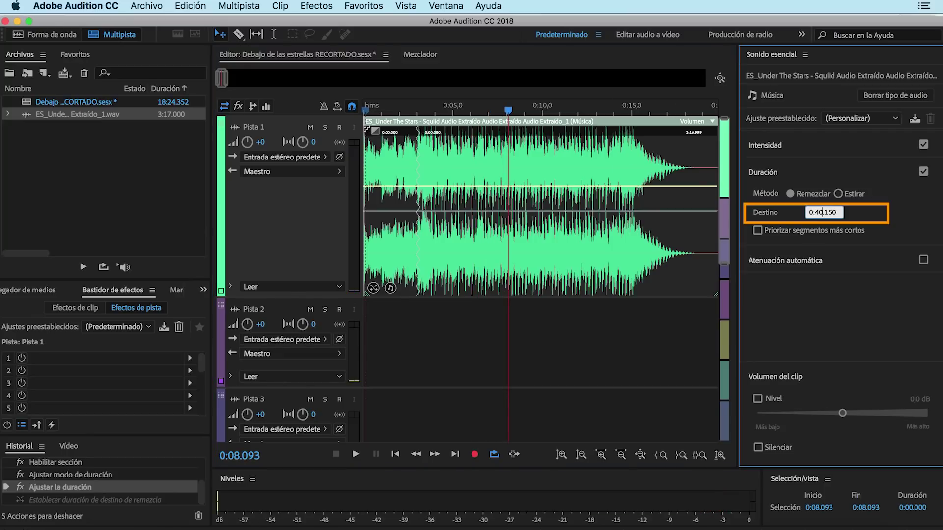
pyautogui.press('Right')
pyautogui.press('Right')
pyautogui.press('Right')
pyautogui.press('Right')
pyautogui.press('BackSpace')
pyautogui.press('BackSpace')
pyautogui.press('BackSpace')
pyautogui.write('000')
pyautogui.press('Return')
pyautogui.click(662, 345)
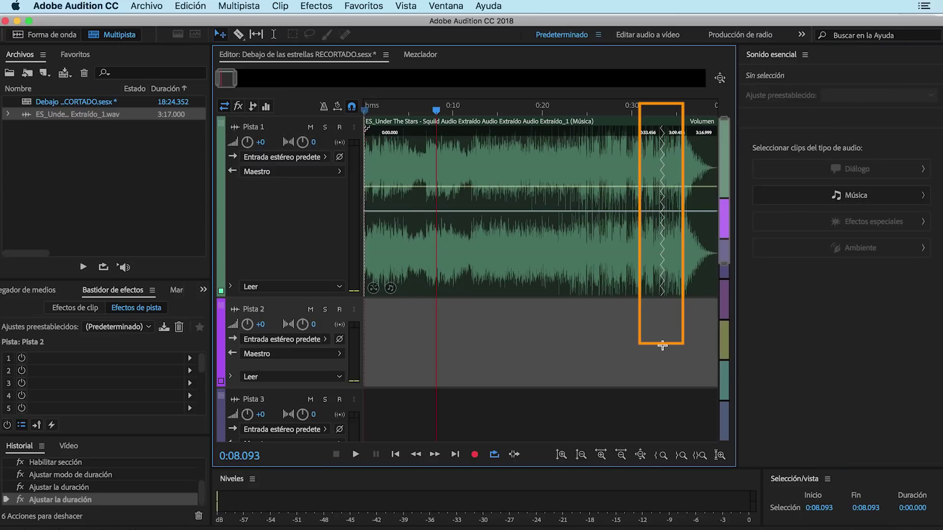
# Play the 40-second remix from about 0:27.854 to hear its splice point and ending
pyautogui.moveTo(436, 110); pyautogui.dragTo(612, 110)
pyautogui.press('space')
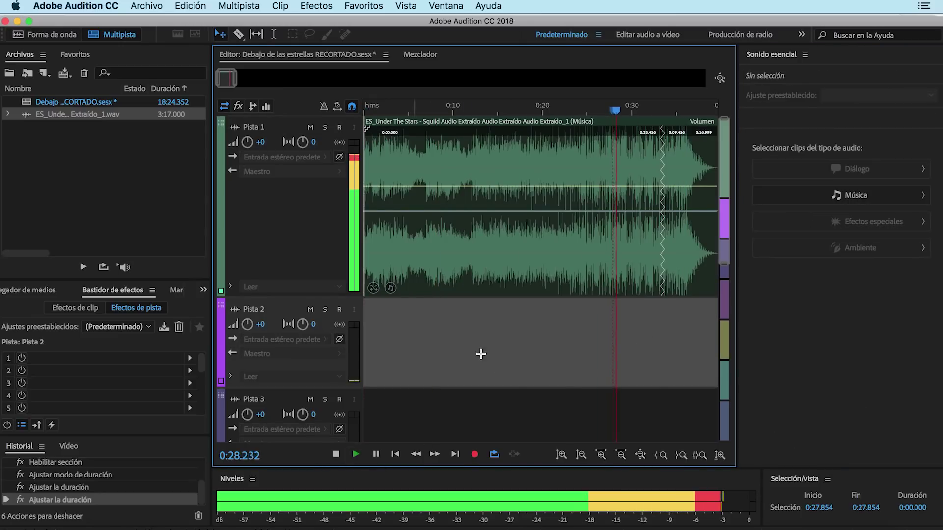
pyautogui.click(507, 285)
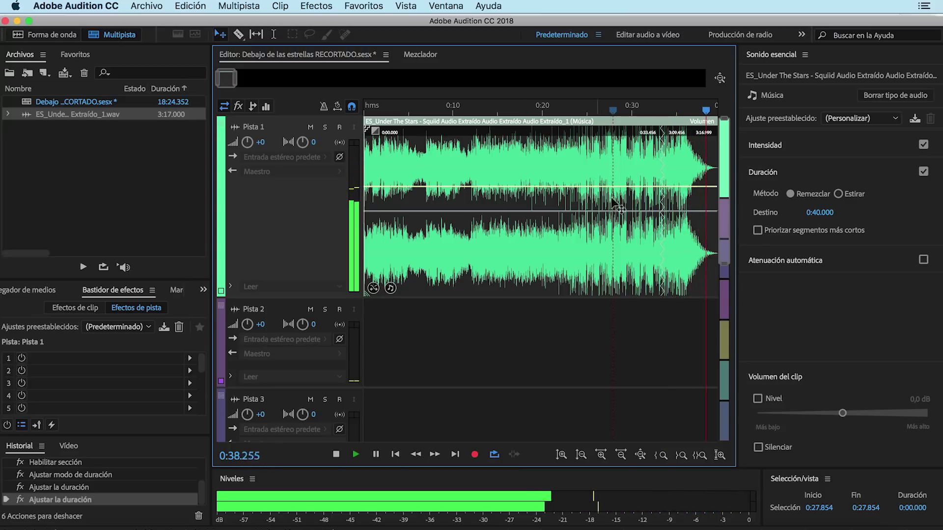
pyautogui.press('space')
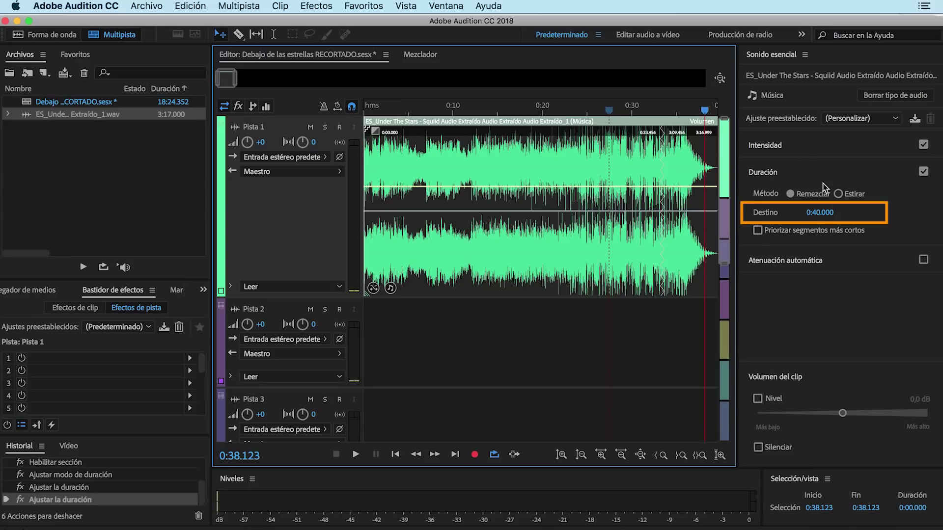
# Set the music clip's remix target duration to 0:18.000
pyautogui.click(819, 212)
pyautogui.write('0:18.000')
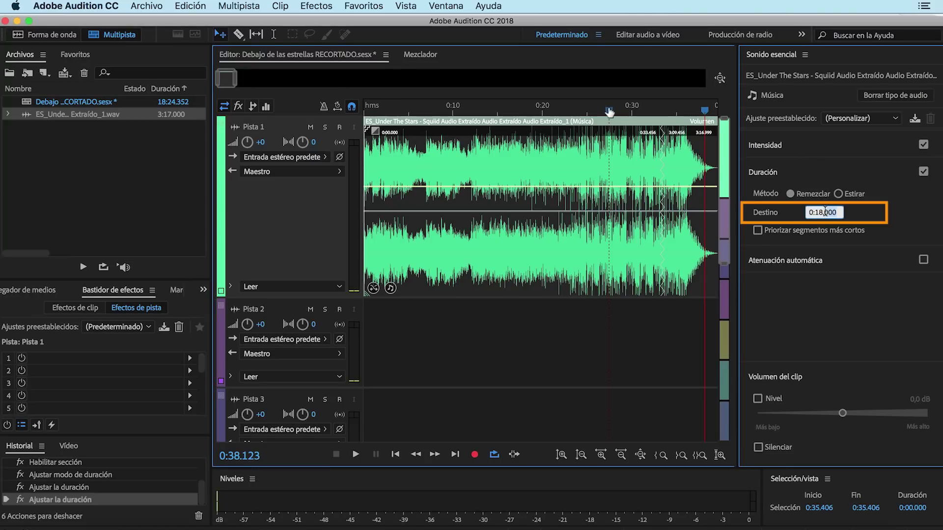
pyautogui.press('Return')
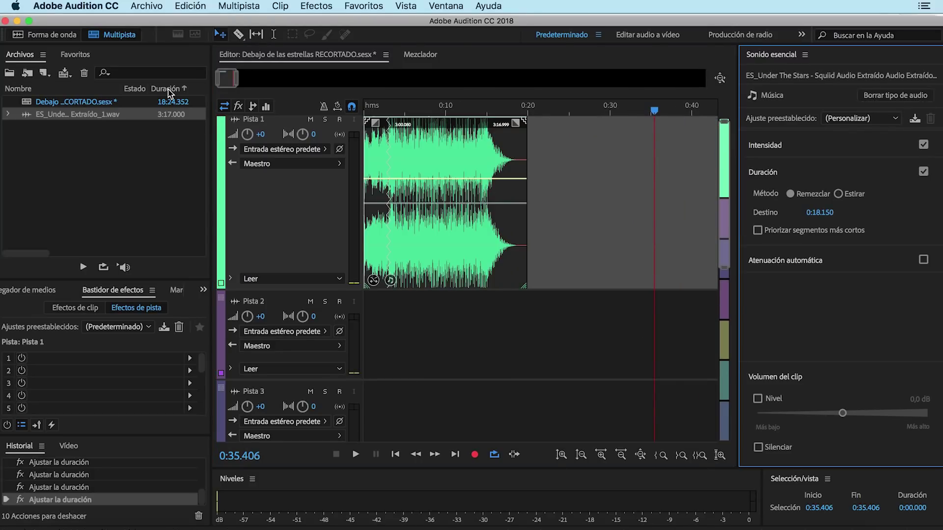
# Export the session to Adobe Premiere Pro, mixed down to a stereo file (Archivo estéreo) and opened in Premiere Pro
pyautogui.click(135, 6)
pyautogui.moveTo(179, 250)
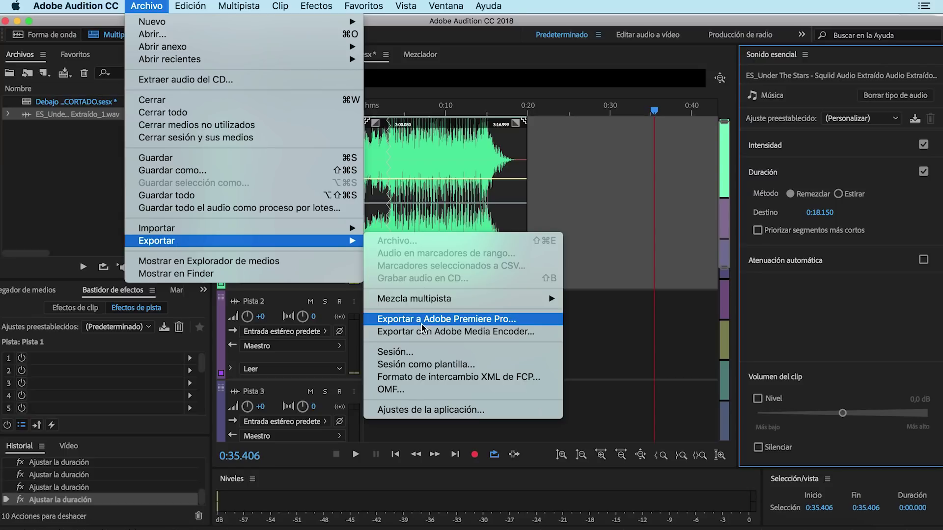
pyautogui.click(440, 320)
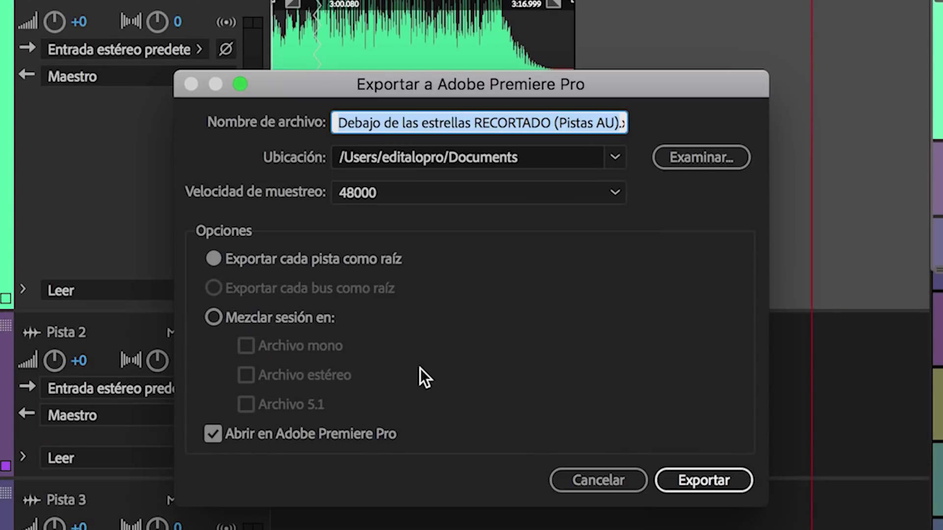
pyautogui.click(214, 318)
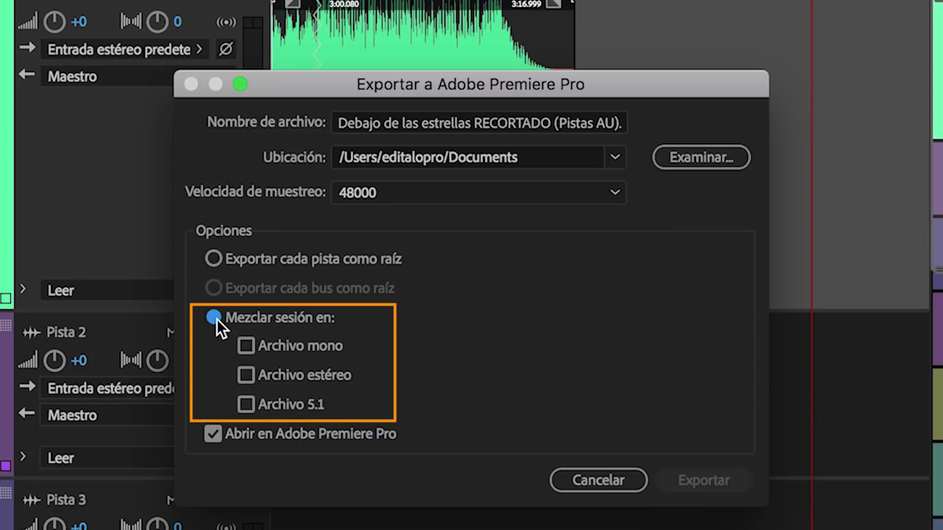
pyautogui.click(252, 373)
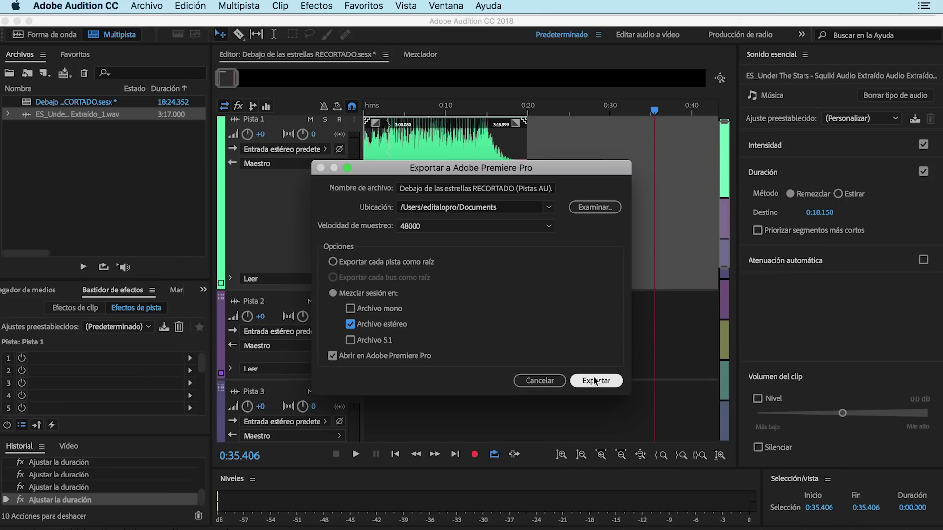
pyautogui.click(595, 381)
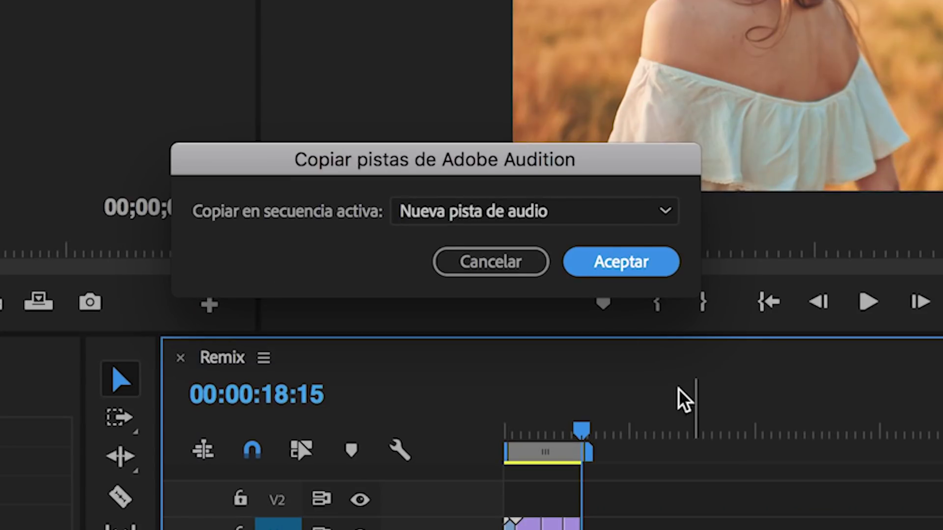
# In Premiere Pro, copy the mix from Audition into the Audio 2 track of the active sequence
pyautogui.click(661, 214)
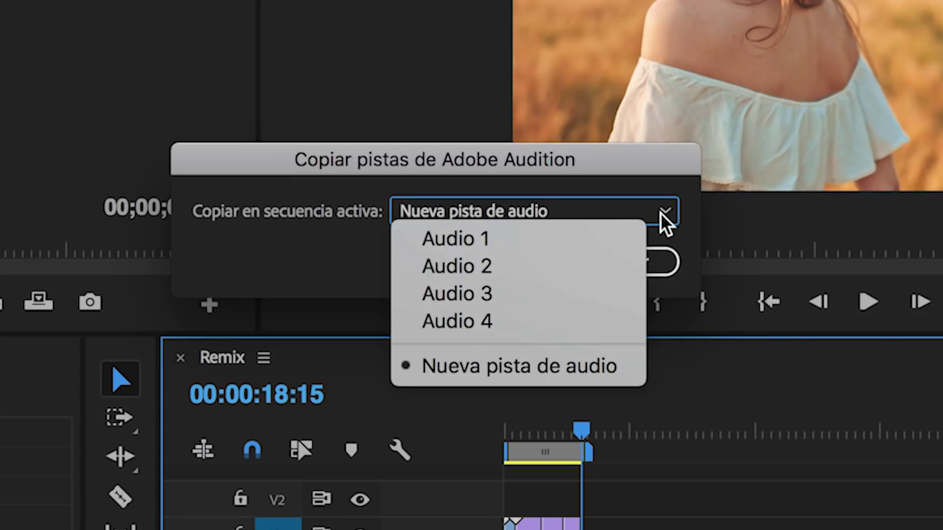
pyautogui.click(591, 256)
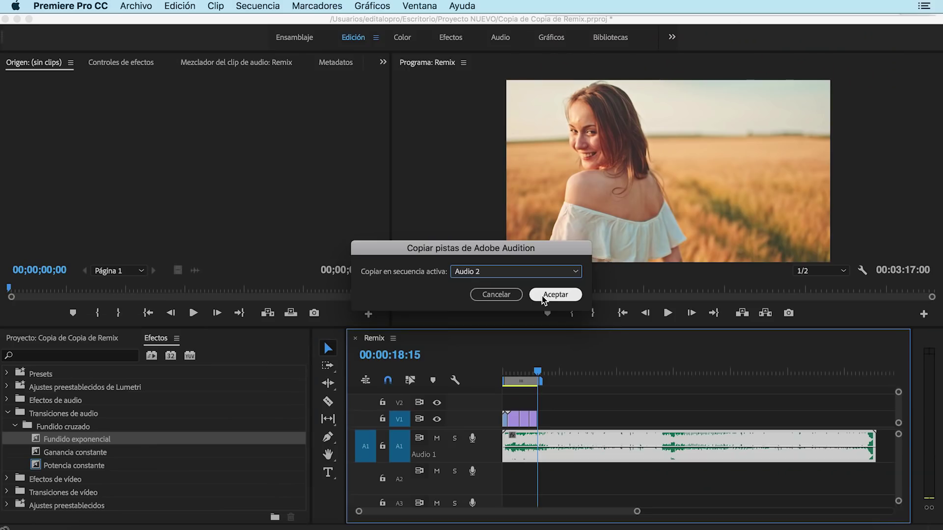
pyautogui.click(592, 261)
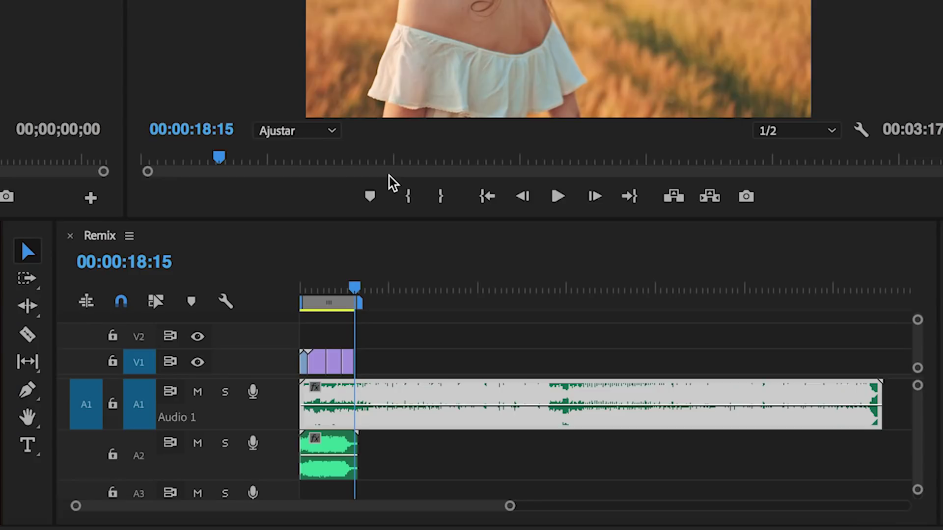
# Delete the full-length song from Audio 1 and move the remixed clip from Audio 2 into its place, leaving Audio 1 unmuted
pyautogui.click(422, 464)
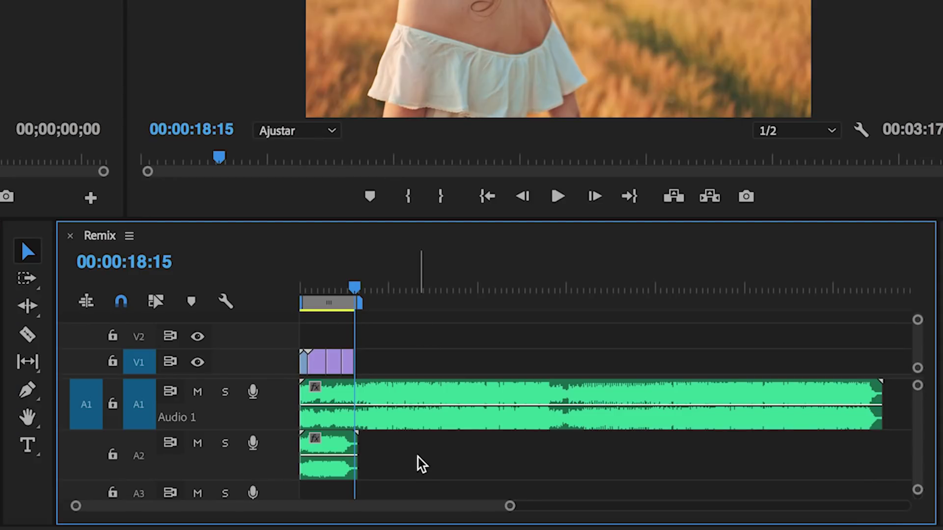
pyautogui.click(197, 394)
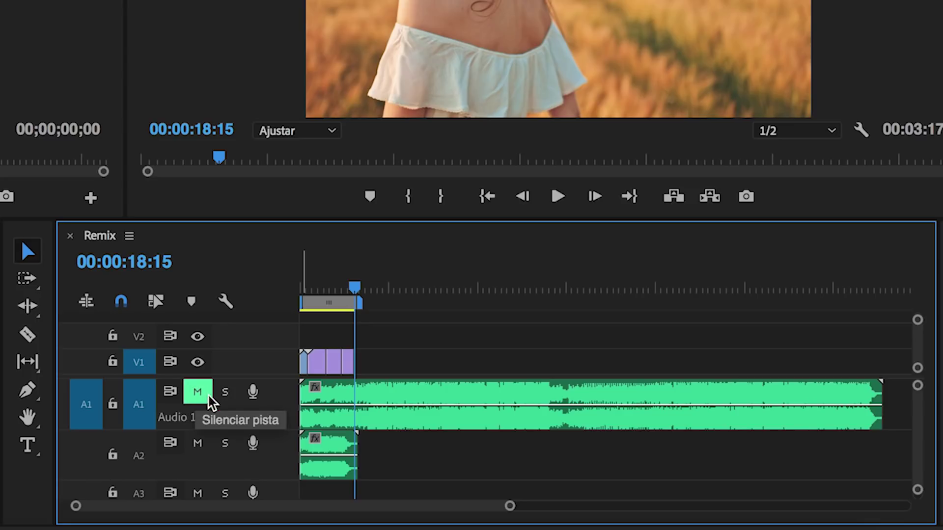
pyautogui.click(420, 426)
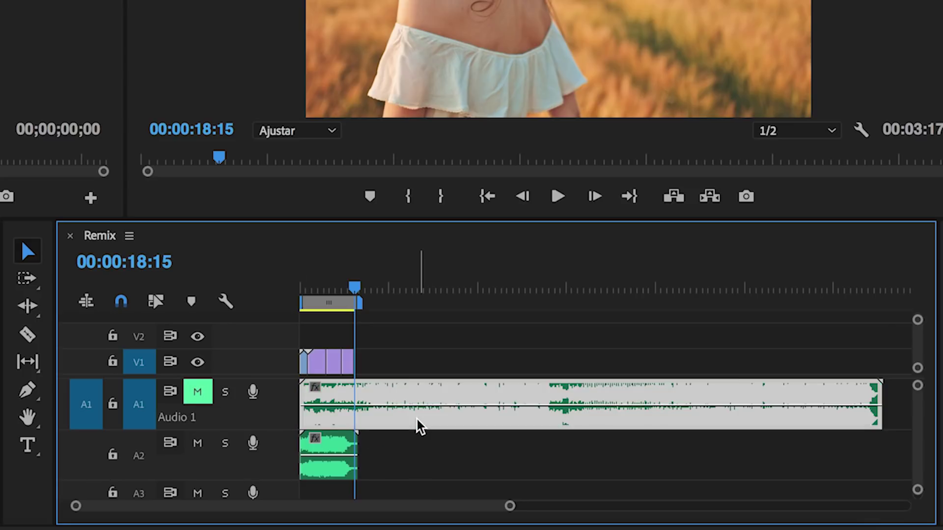
pyautogui.press('Delete')
pyautogui.click(196, 391)
pyautogui.click(325, 444)
pyautogui.moveTo(325, 444); pyautogui.dragTo(331, 415)
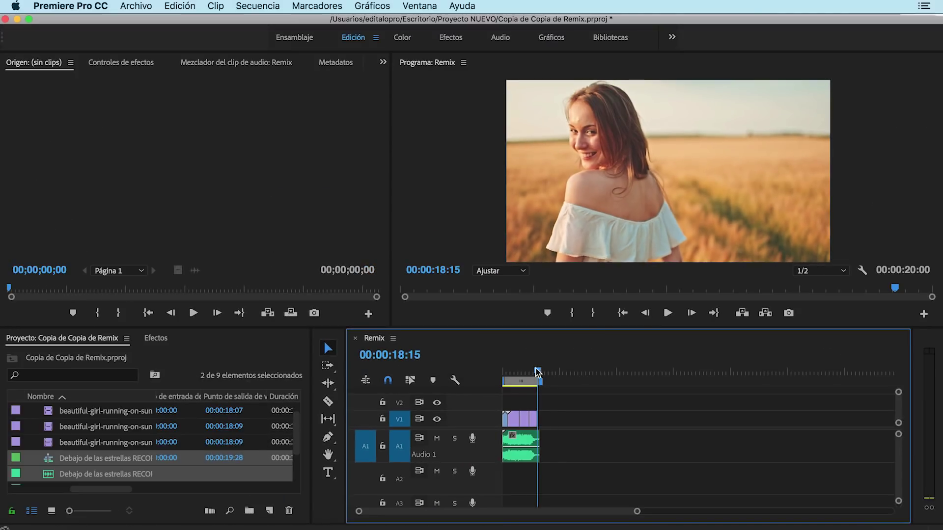
# Play the Remix sequence from 00:00:00:00 to review the video with the shortened music
pyautogui.moveTo(538, 374); pyautogui.dragTo(467, 366)
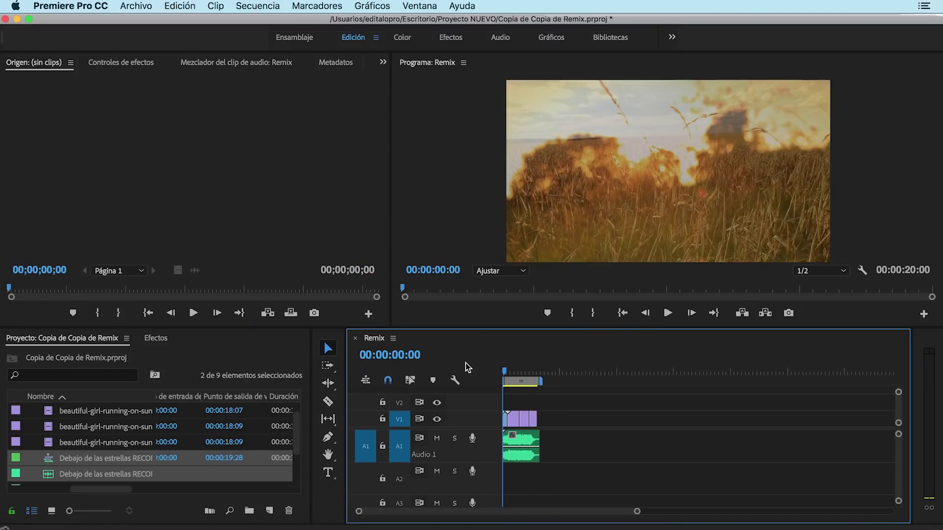
pyautogui.click(668, 313)
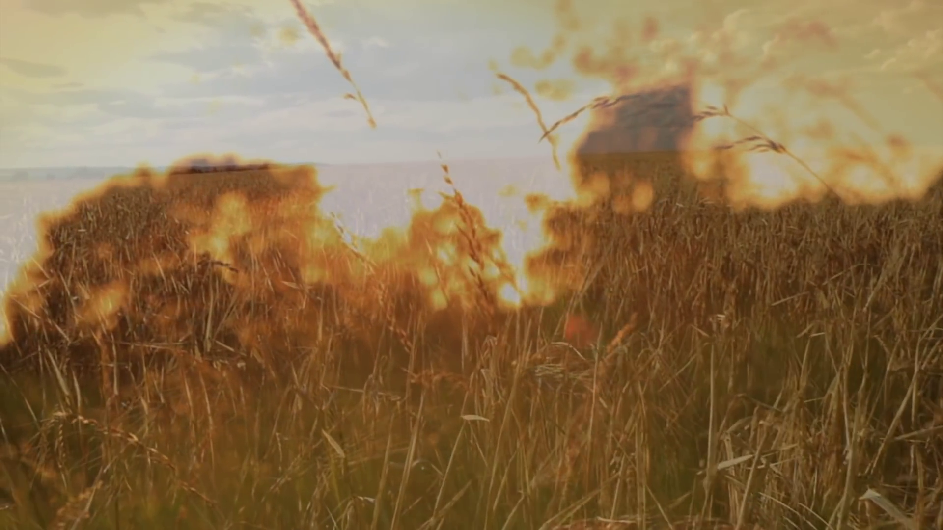